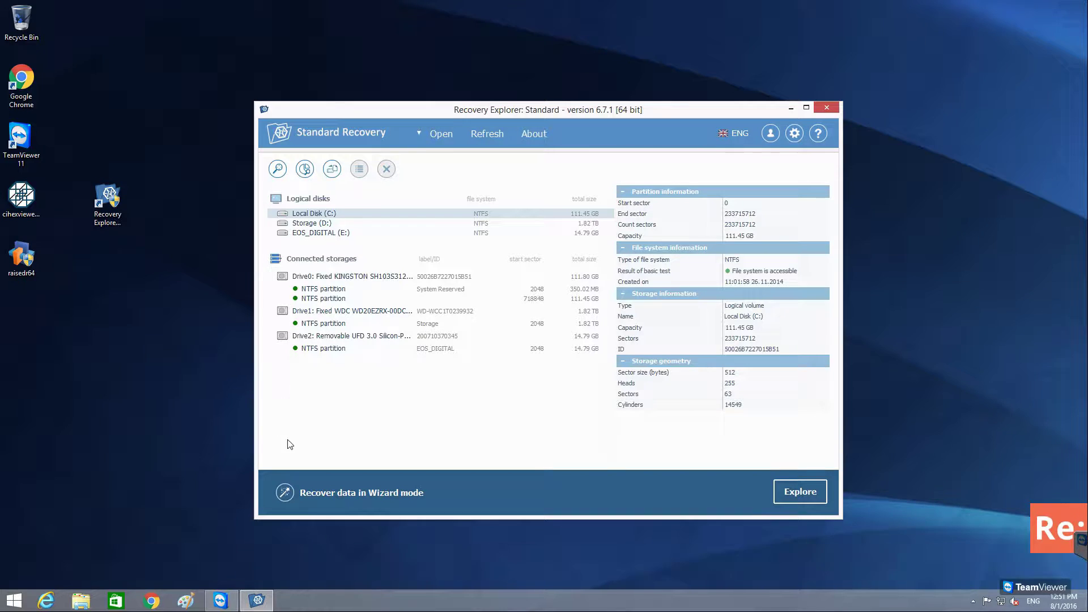
# Start data recovery in Wizard mode and choose Drive D: (Storage, NTFS) as the storage to search for lost data
pyautogui.click(283, 491)
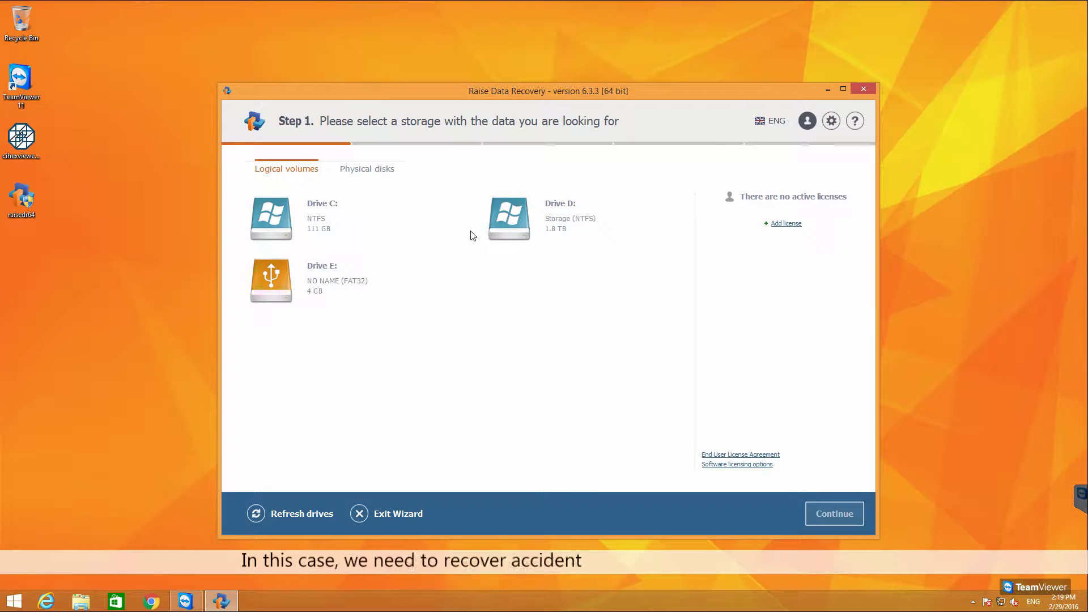
pyautogui.click(541, 217)
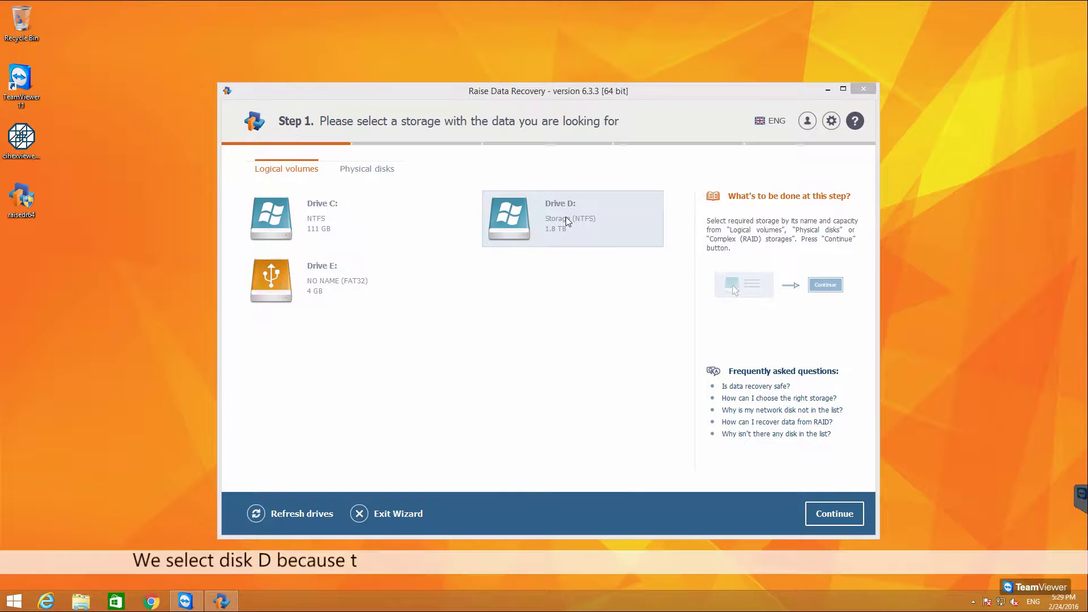
pyautogui.doubleClick(566, 217)
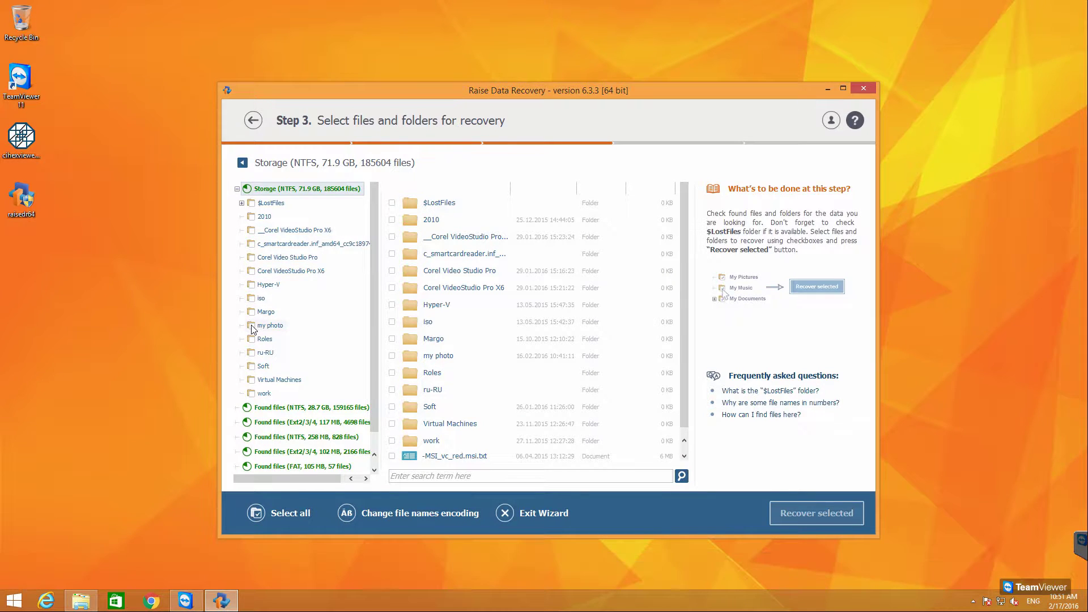
# Review the found file systems, open the my photo folder of the Storage volume and sort its files by modification date, newest first
pyautogui.scroll(-10, 272, 331)
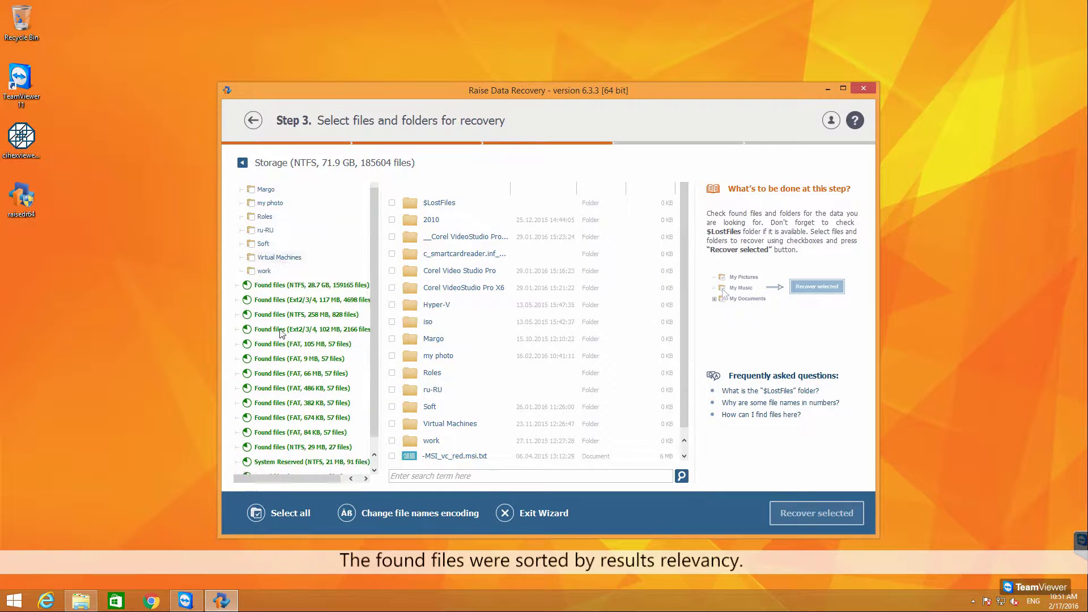
pyautogui.scroll(-2, 281, 338)
pyautogui.scroll(8, 278, 334)
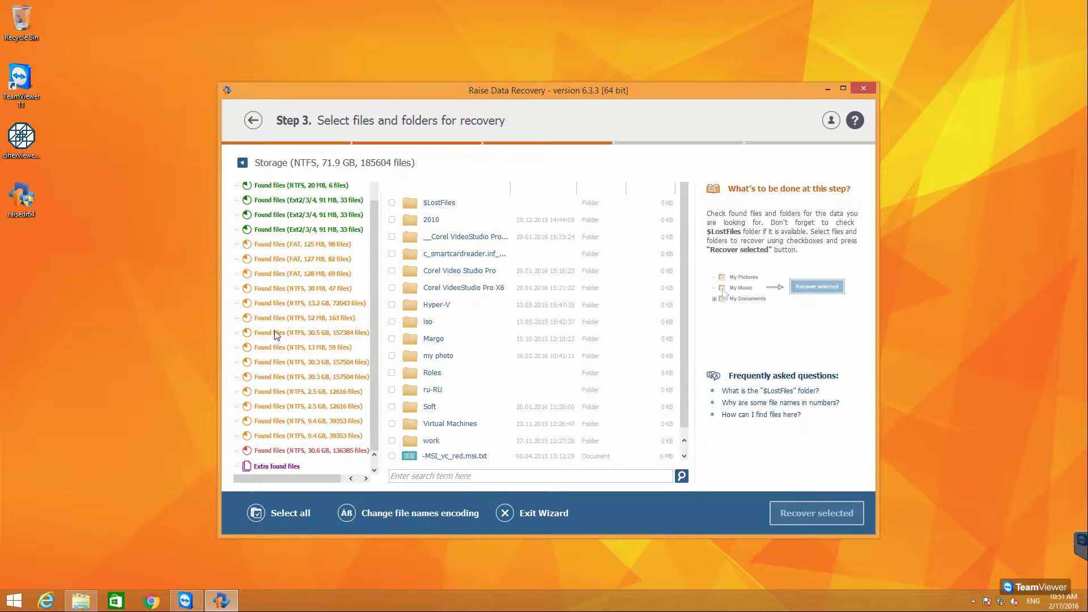
pyautogui.scroll(6, 278, 334)
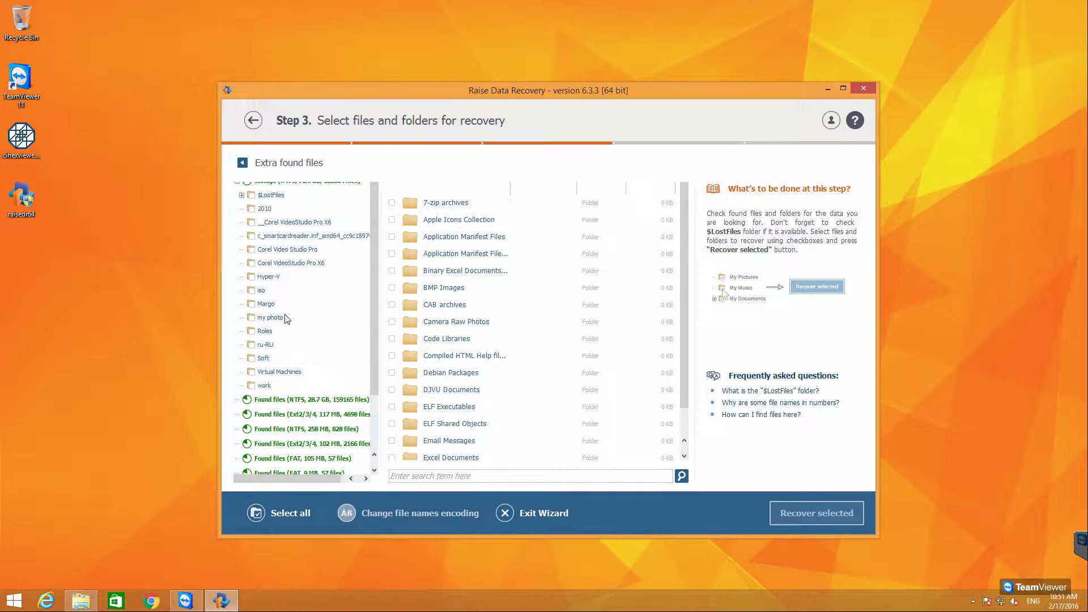
pyautogui.click(266, 318)
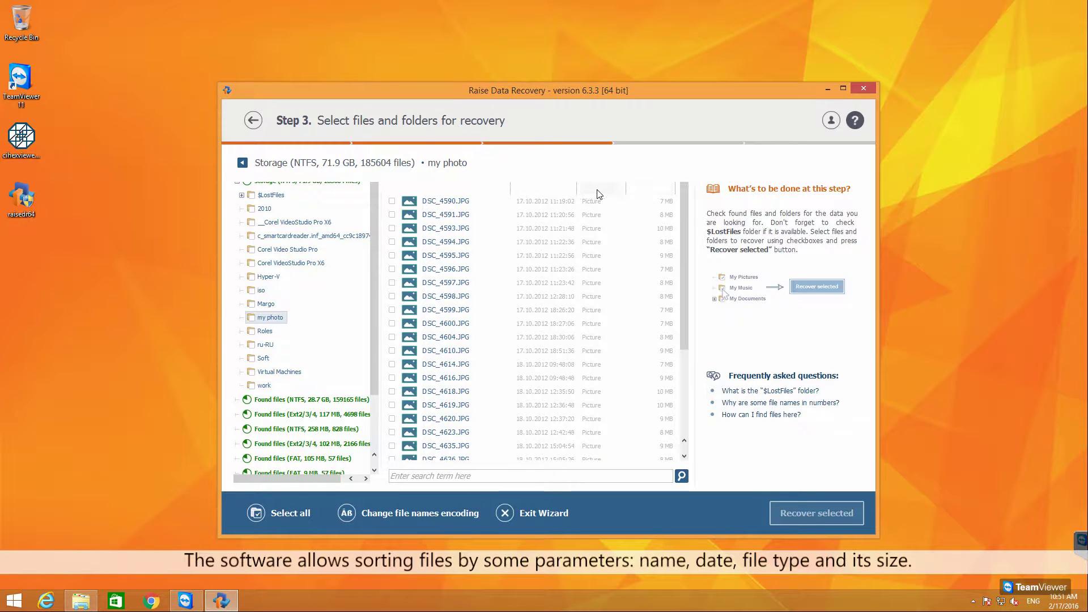
pyautogui.click(554, 195)
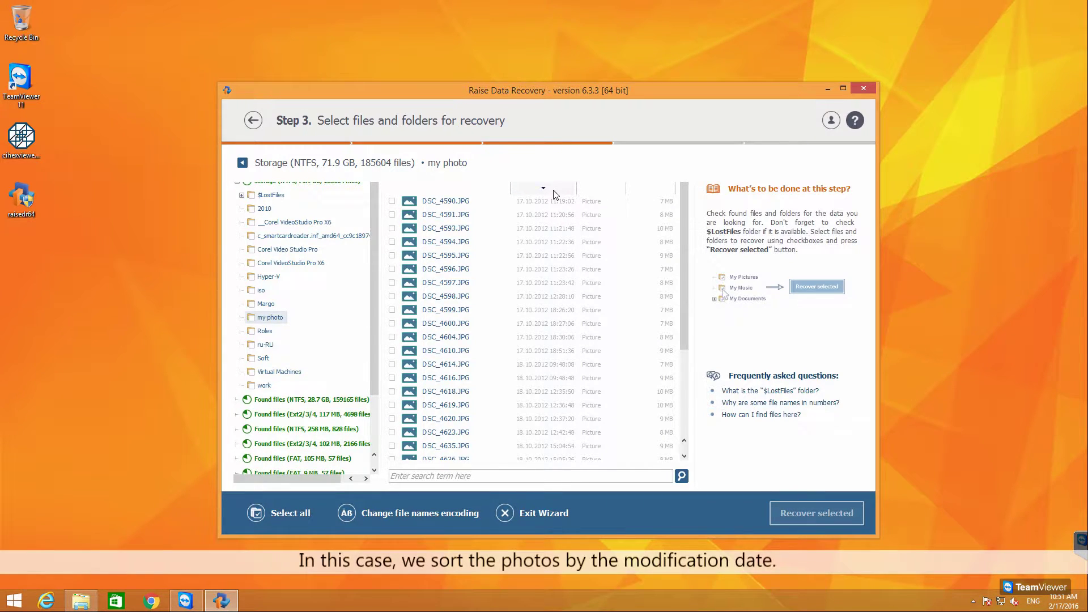
pyautogui.click(554, 195)
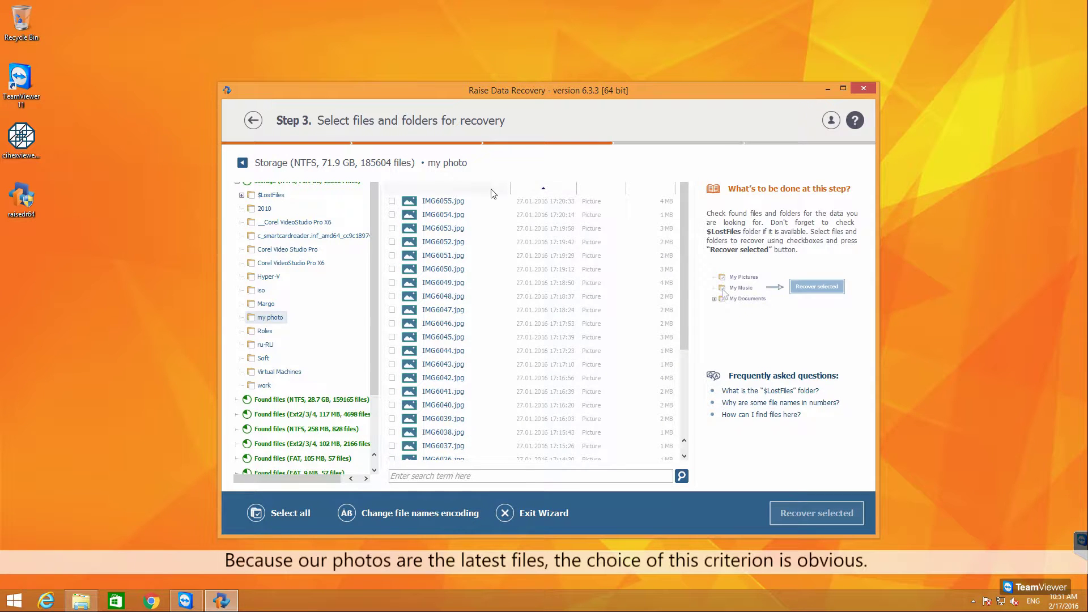
# Preview IMG6049.jpg and IMG6048.jpg, and view IMG6041.jpg enlarged in the built-in viewer to check its content
pyautogui.click(413, 287)
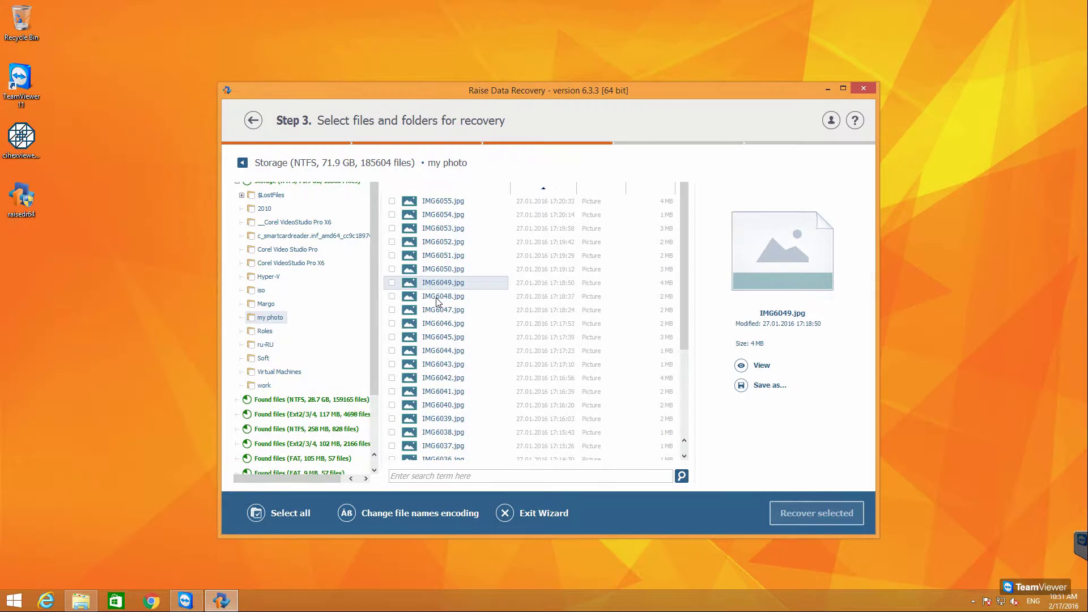
pyautogui.click(438, 299)
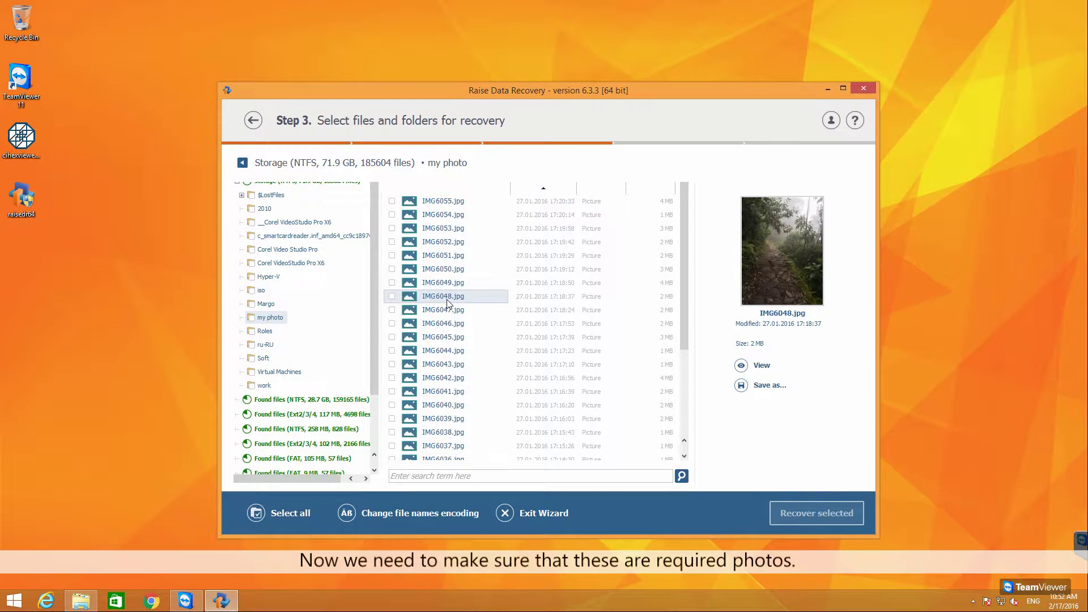
pyautogui.click(433, 393)
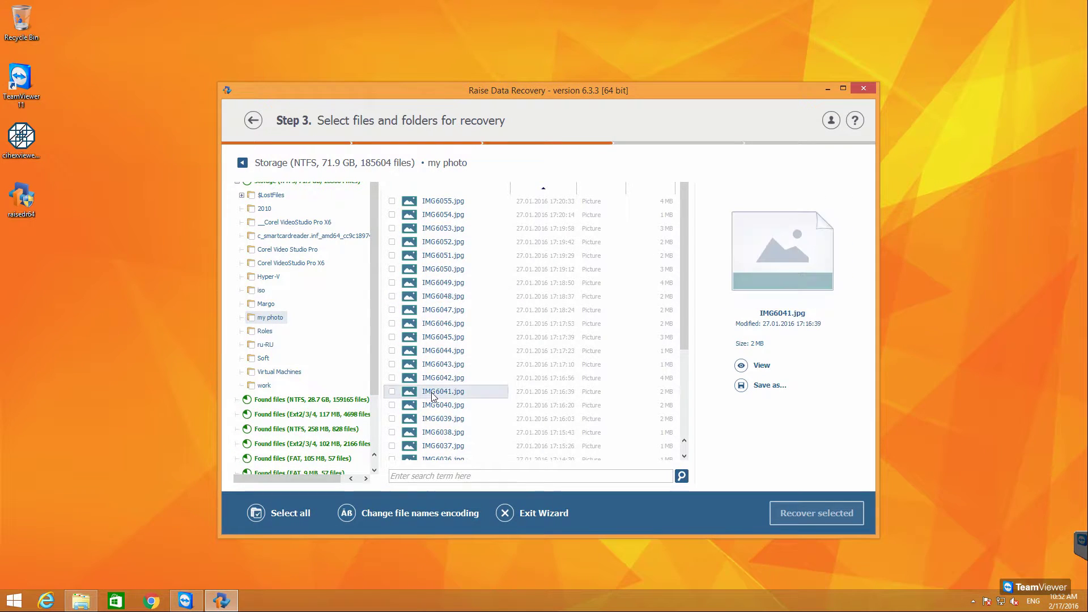
pyautogui.click(761, 365)
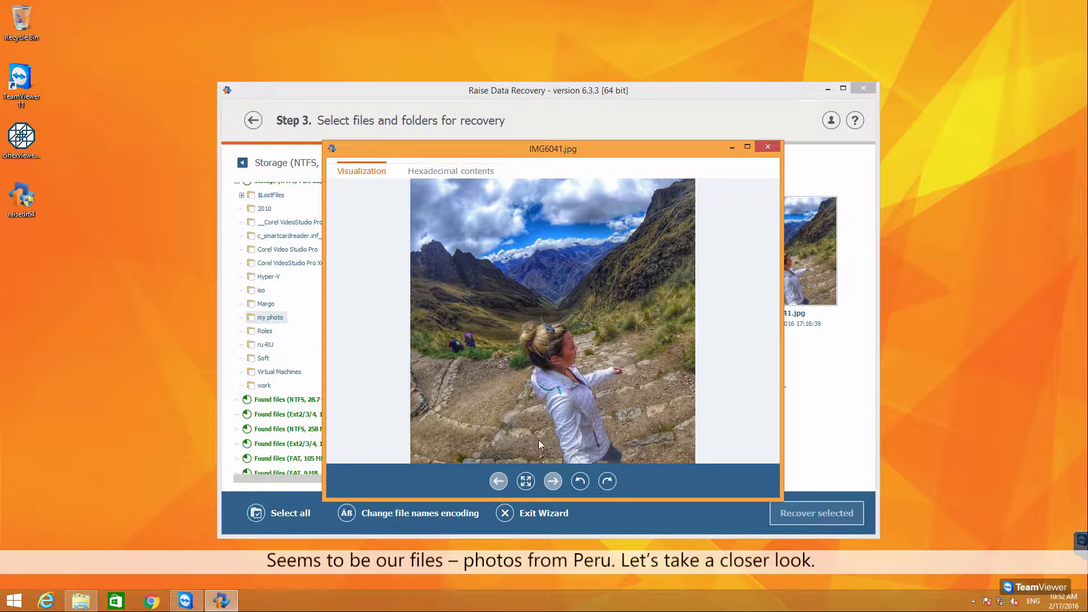
pyautogui.click(768, 149)
# Preview IMG6032.jpg, IMG6027.jpg and IMG5671.jpg to find where the required series of photos begins
pyautogui.scroll(-5, 422, 409)
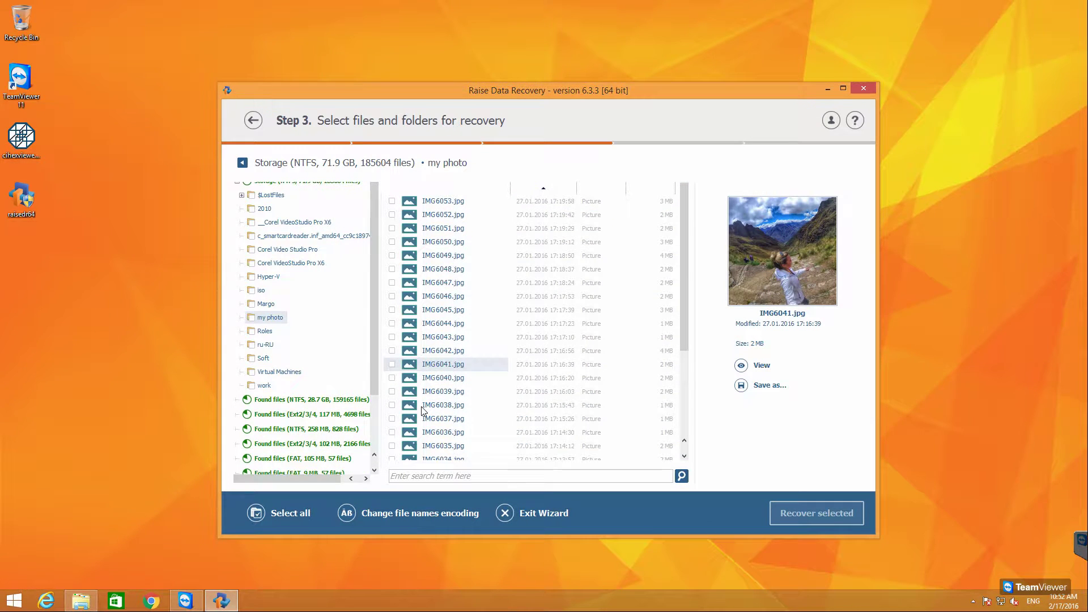
pyautogui.click(431, 446)
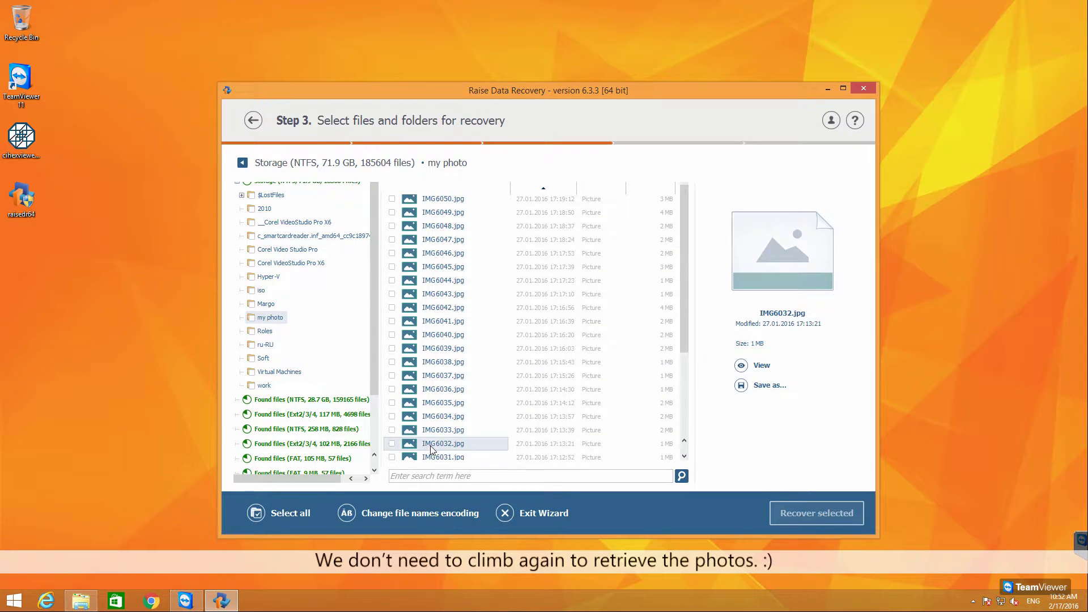
pyautogui.scroll(-4, 432, 448)
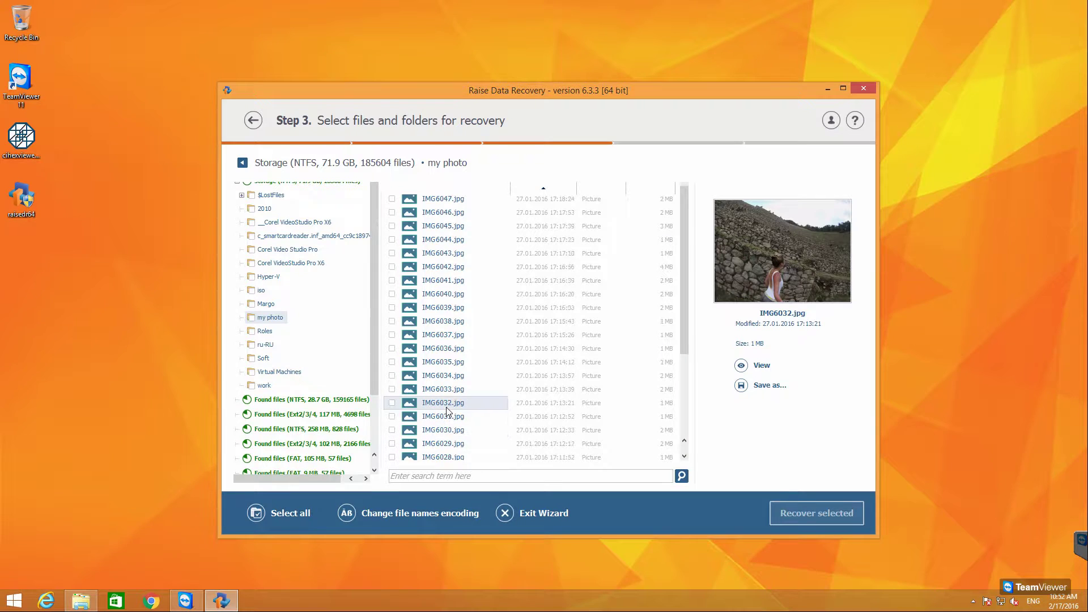
pyautogui.scroll(-1, 468, 419)
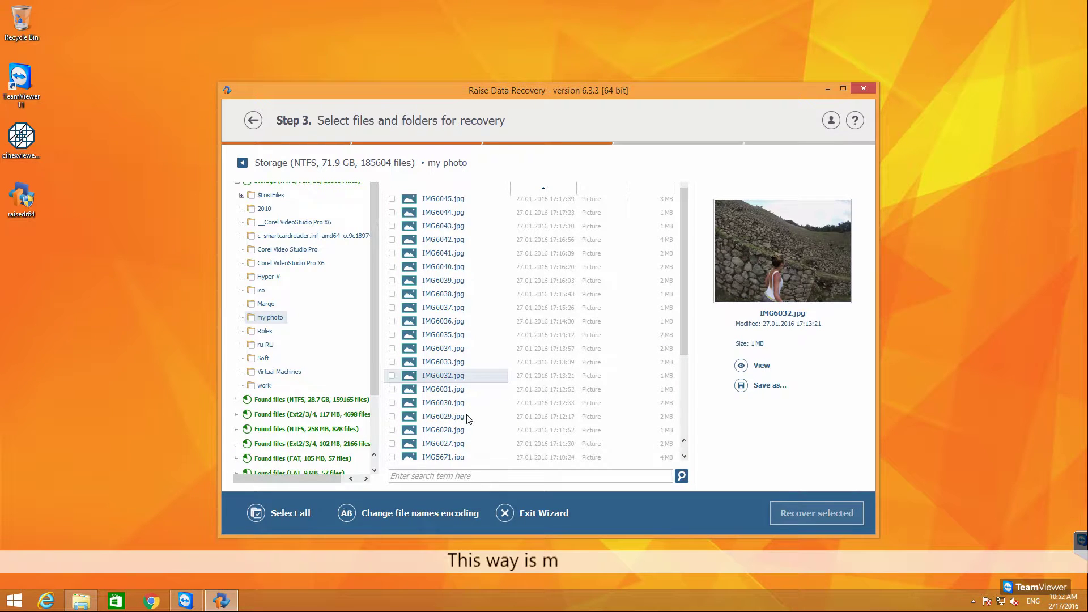
pyautogui.click(443, 445)
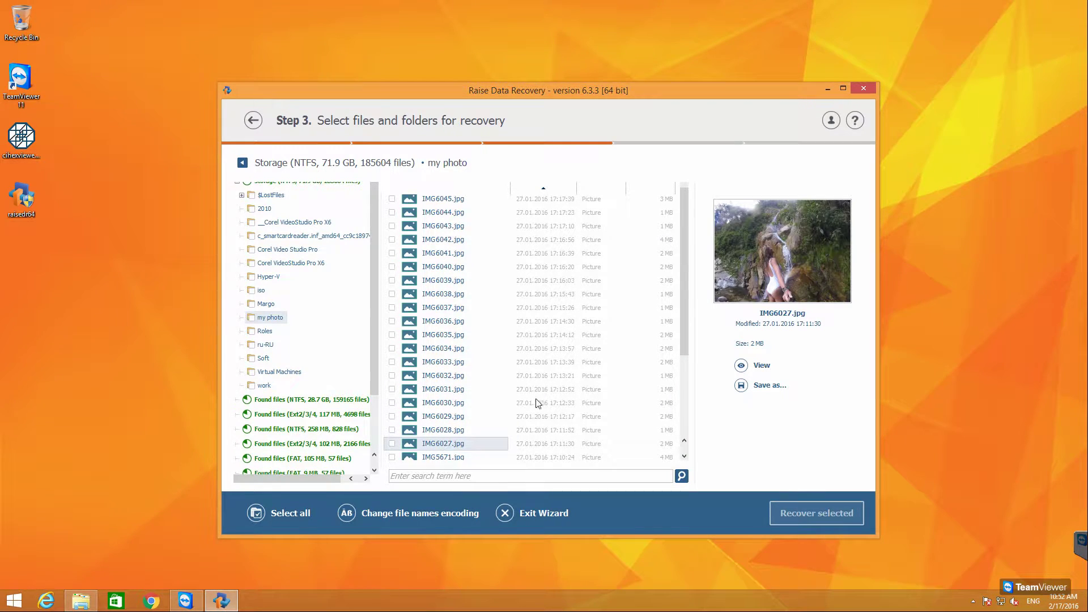
pyautogui.click(447, 458)
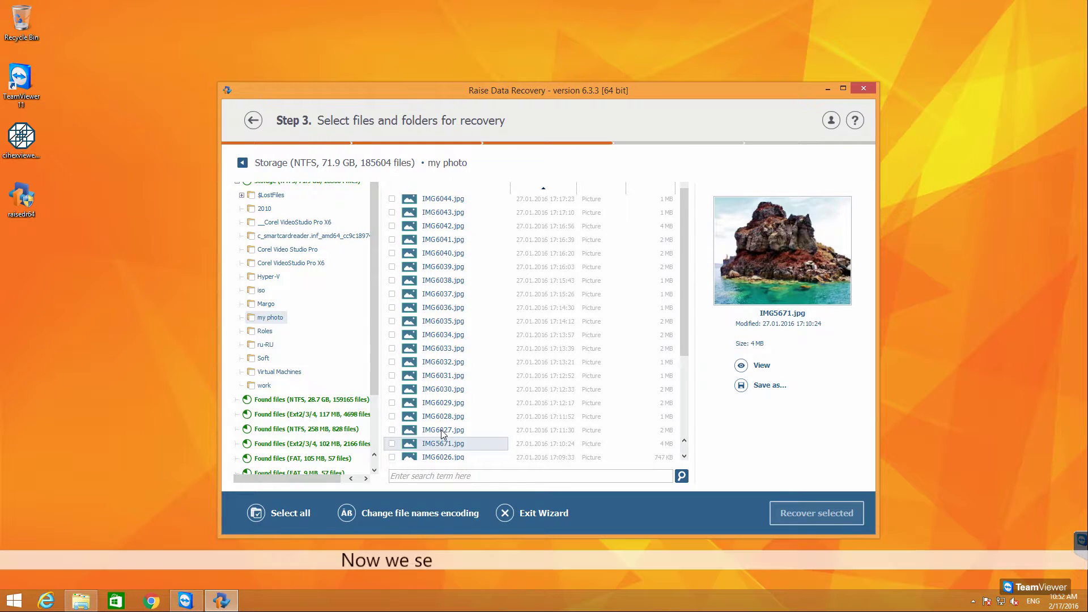
# Mark all photos from IMG6027.jpg through IMG6055.jpg for recovery and proceed to choosing the target location
pyautogui.click(385, 431)
pyautogui.click(392, 429)
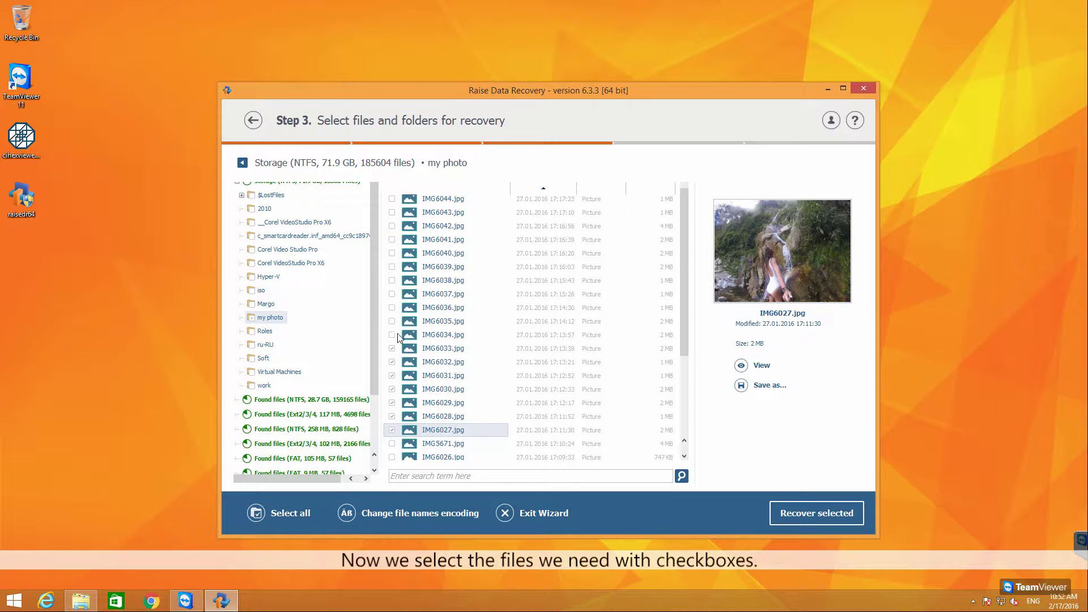
pyautogui.click(392, 307)
pyautogui.click(392, 293)
pyautogui.click(391, 280)
pyautogui.click(391, 266)
pyautogui.click(392, 253)
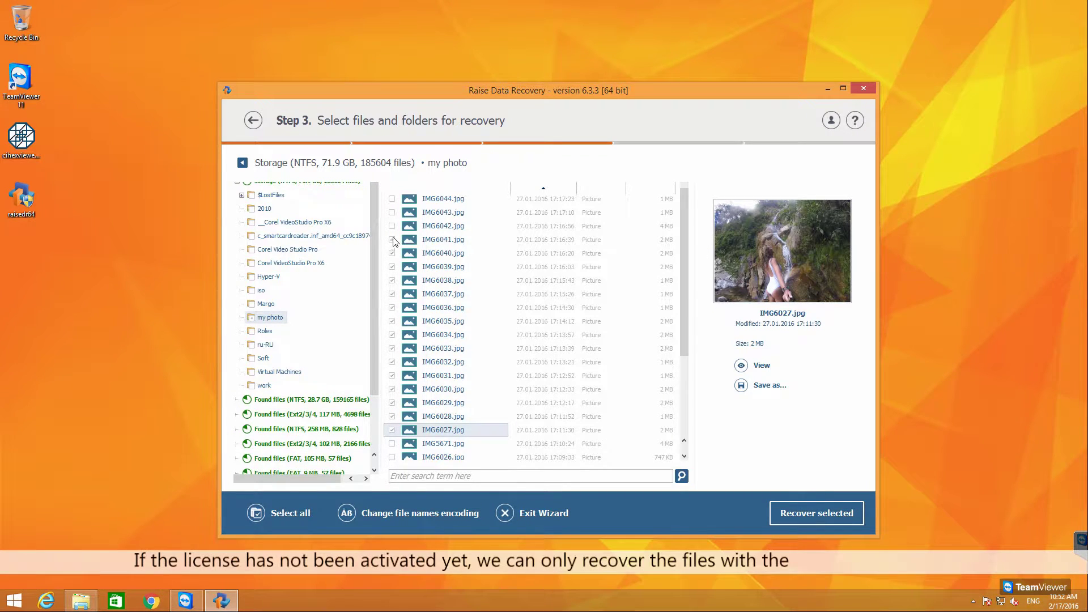
pyautogui.click(392, 240)
pyautogui.click(392, 225)
pyautogui.scroll(1, 411, 247)
pyautogui.click(392, 212)
pyautogui.click(391, 199)
pyautogui.scroll(3, 394, 213)
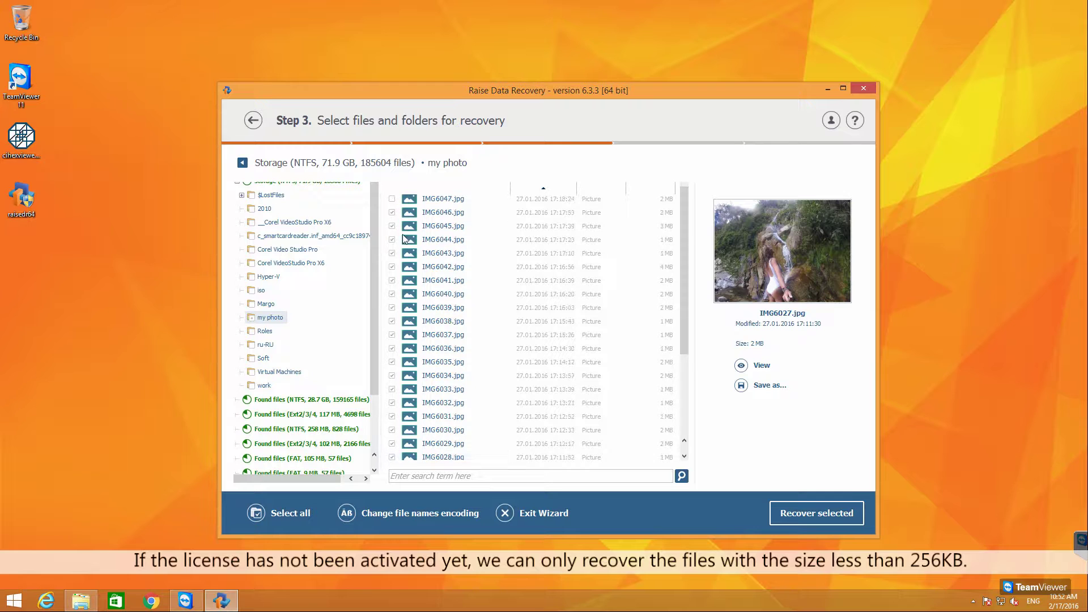
pyautogui.click(391, 307)
pyautogui.click(392, 293)
pyautogui.click(392, 280)
pyautogui.click(392, 266)
pyautogui.click(392, 253)
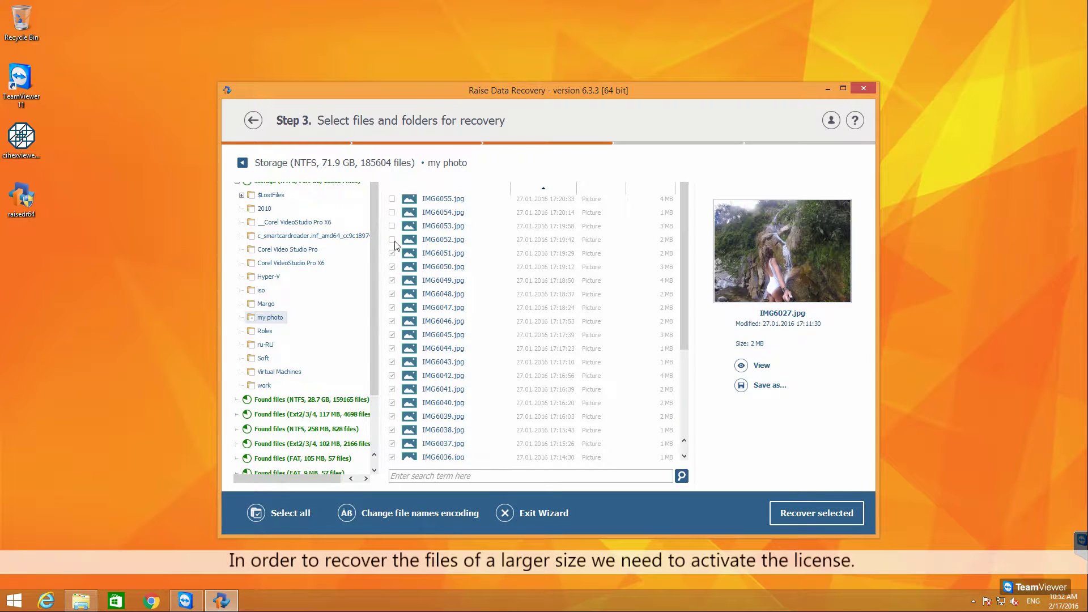
pyautogui.click(392, 239)
pyautogui.click(391, 225)
pyautogui.scroll(1, 398, 222)
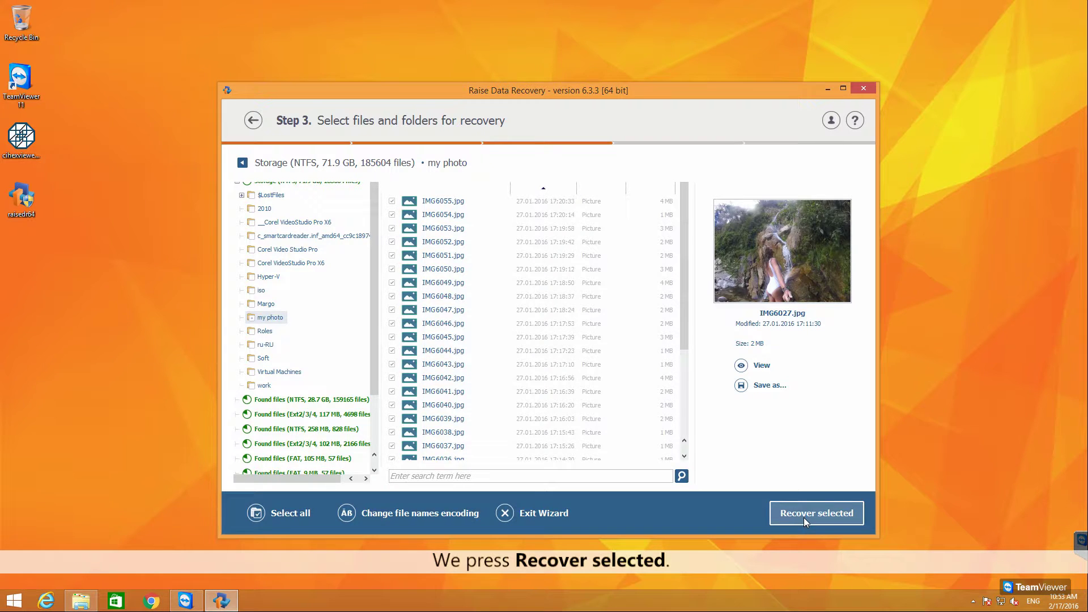
pyautogui.click(805, 514)
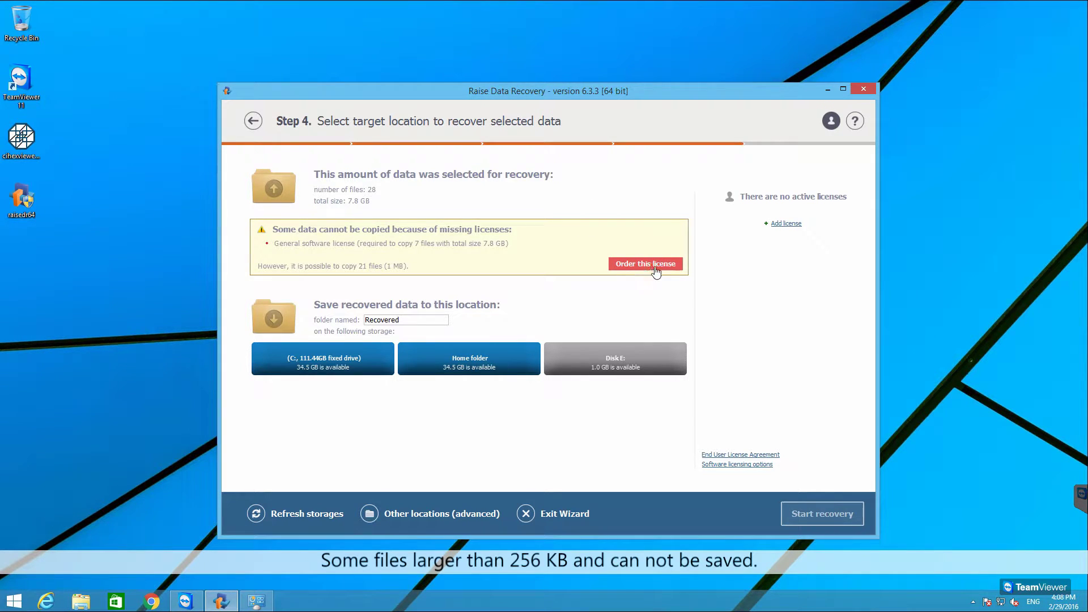
# Open the form for activating a new license and close it without filling it in
pyautogui.click(788, 225)
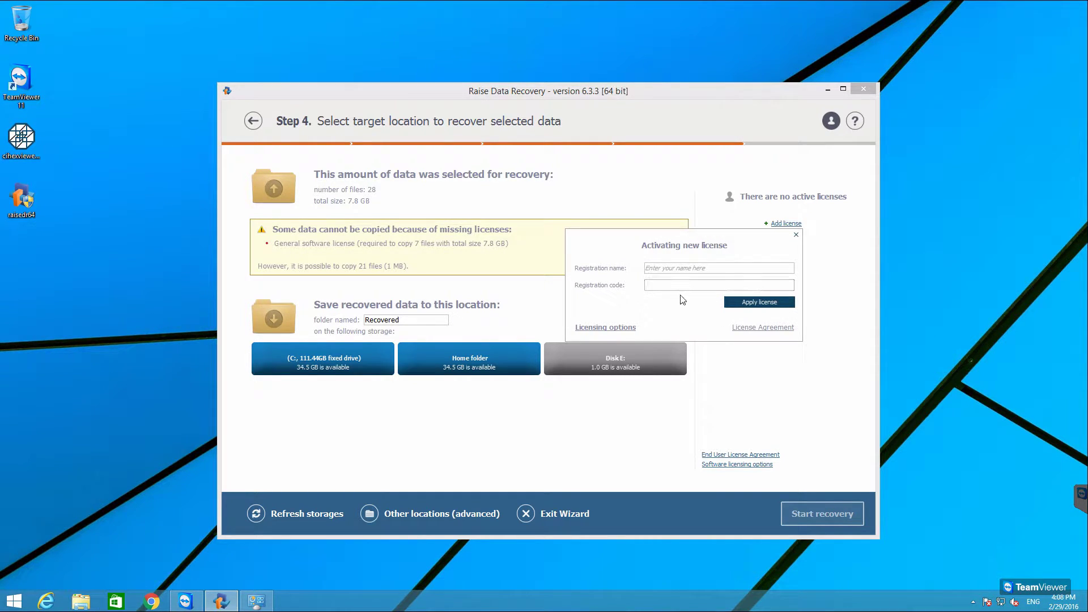
pyautogui.click(798, 237)
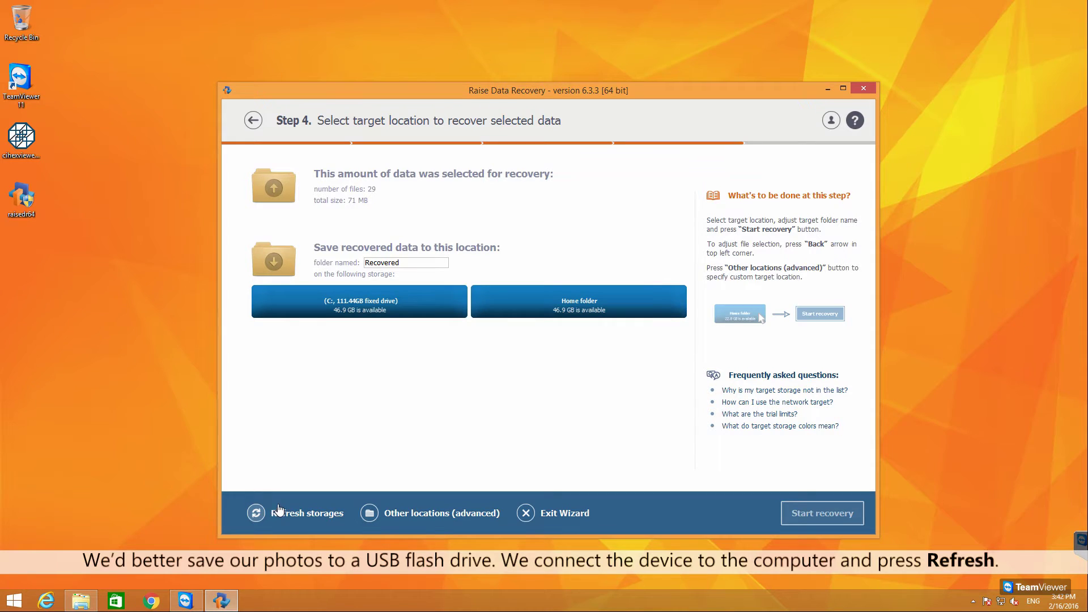
# Refresh the target storages, choose Disk E: with the default folder name Recovered, and start the recovery
pyautogui.click(258, 513)
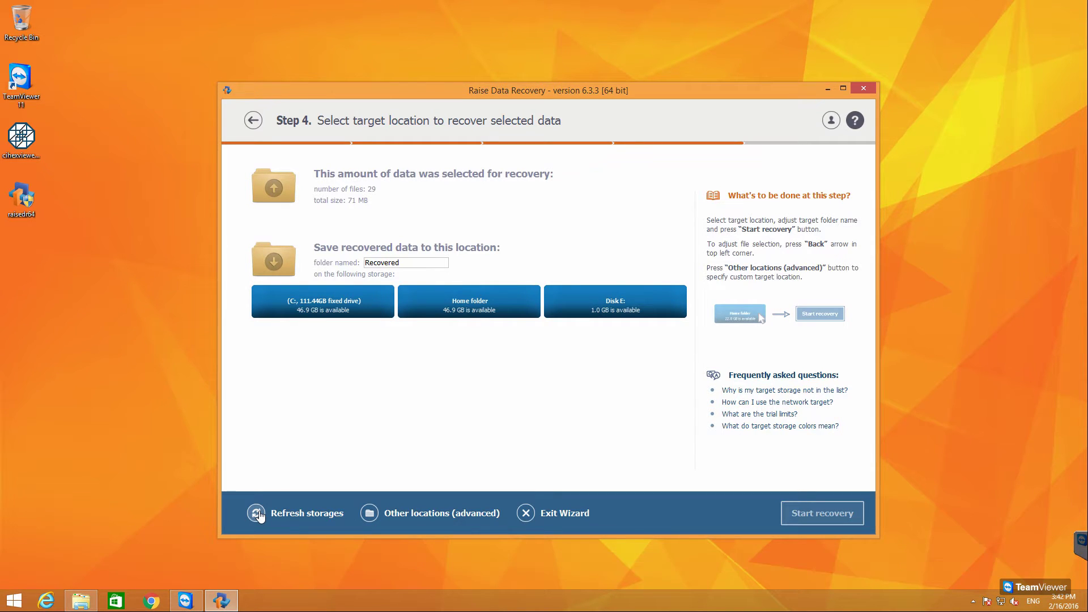
pyautogui.click(611, 311)
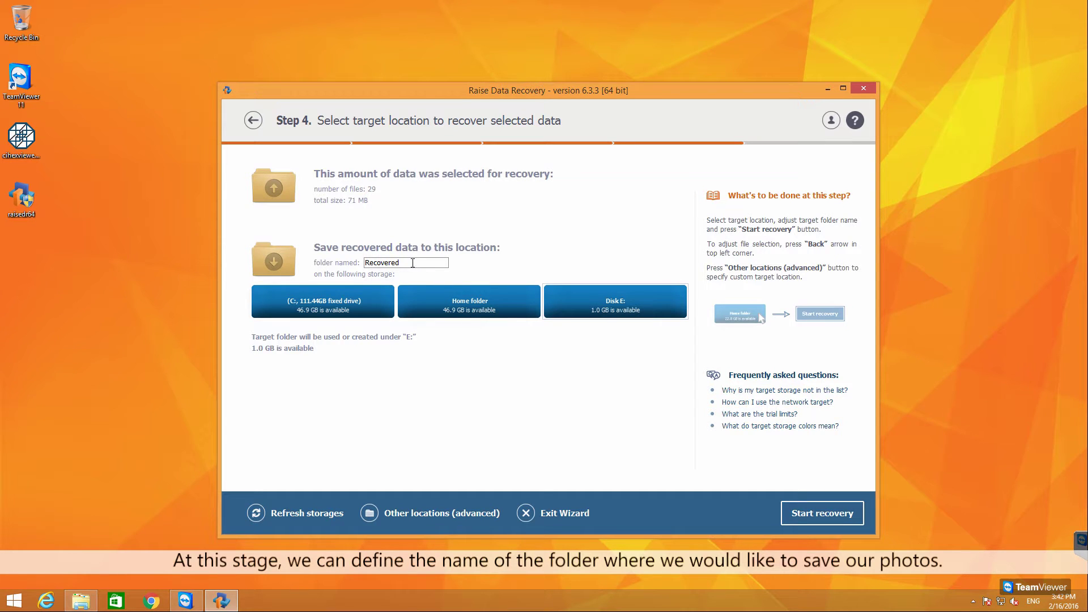
pyautogui.doubleClick(365, 263)
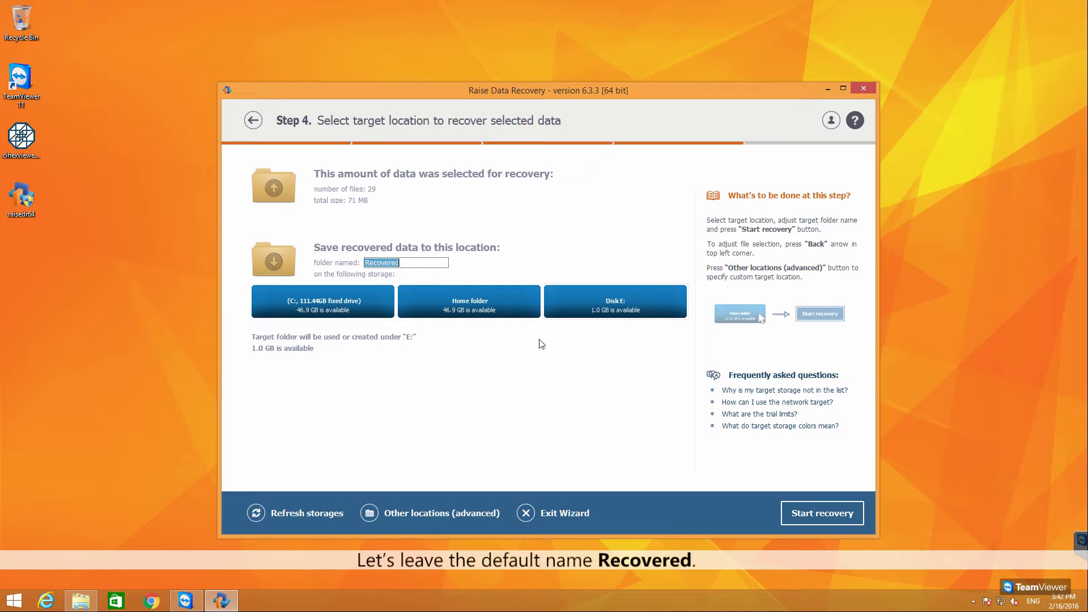
pyautogui.click(828, 515)
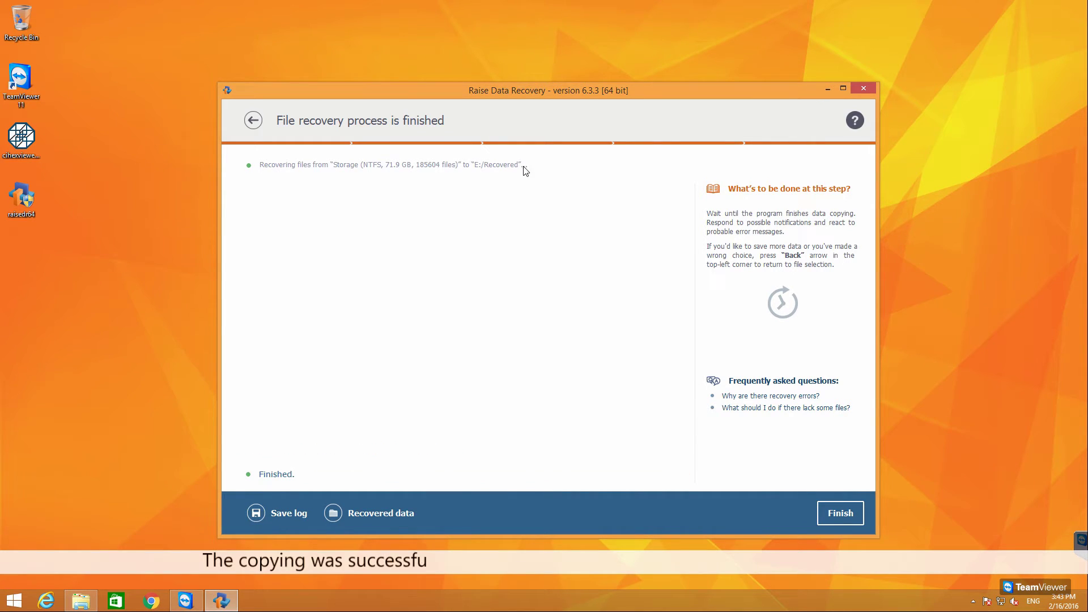
# Open the my photo folder in the recovered data and view the recovered photo IMG6027
pyautogui.click(333, 513)
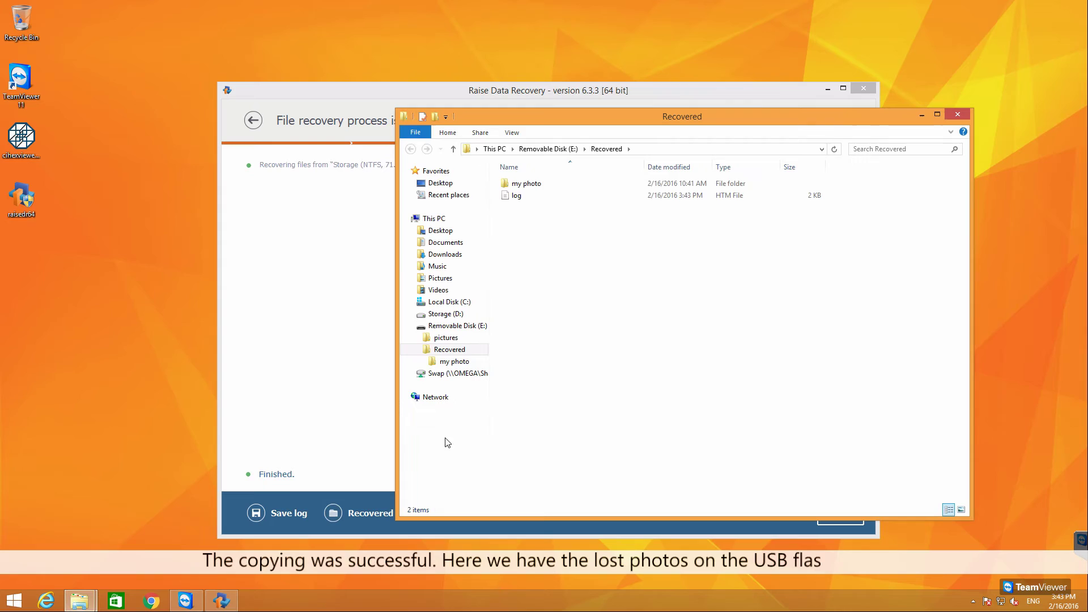
pyautogui.doubleClick(528, 188)
pyautogui.doubleClick(530, 189)
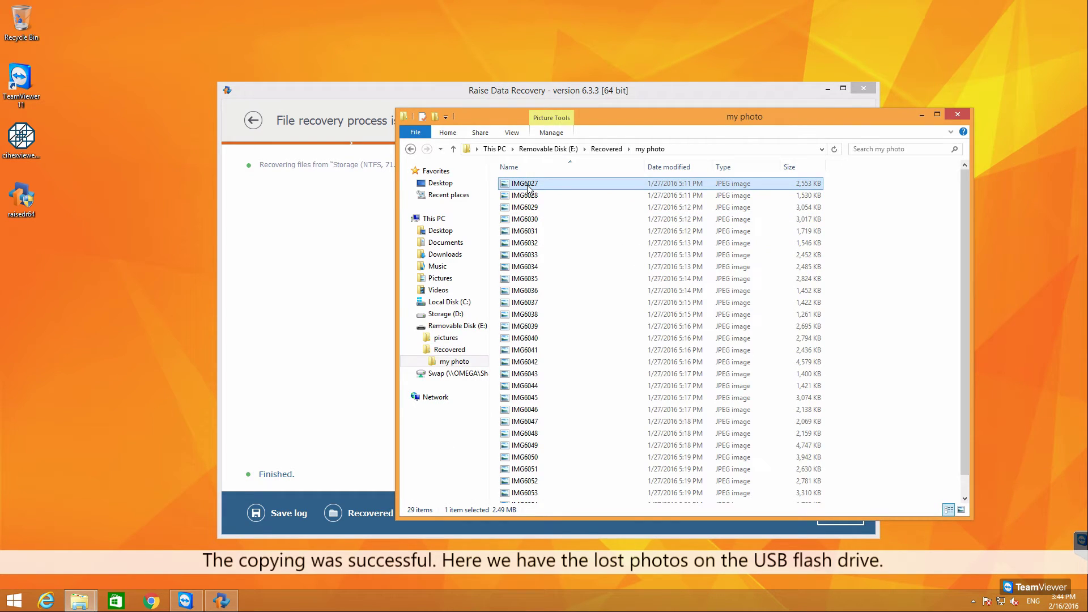
pyautogui.click(989, 36)
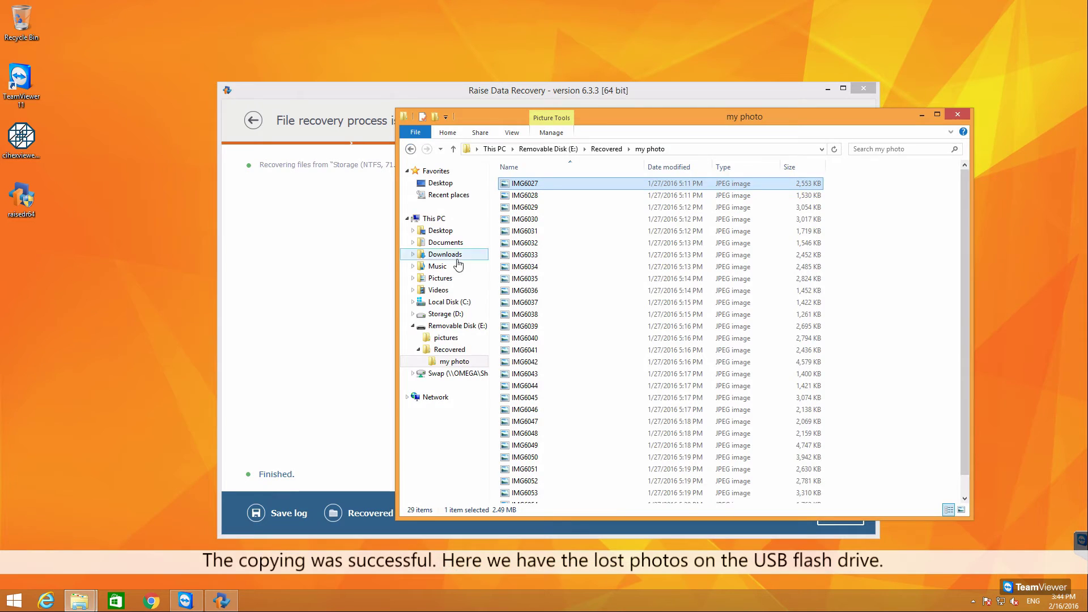
# Show the recovered photos in the my photo folder as large thumbnails and open IMG6046 for viewing
pyautogui.rightClick(905, 264)
pyautogui.moveTo(920, 271)
pyautogui.click(838, 270)
pyautogui.scroll(-7, 721, 283)
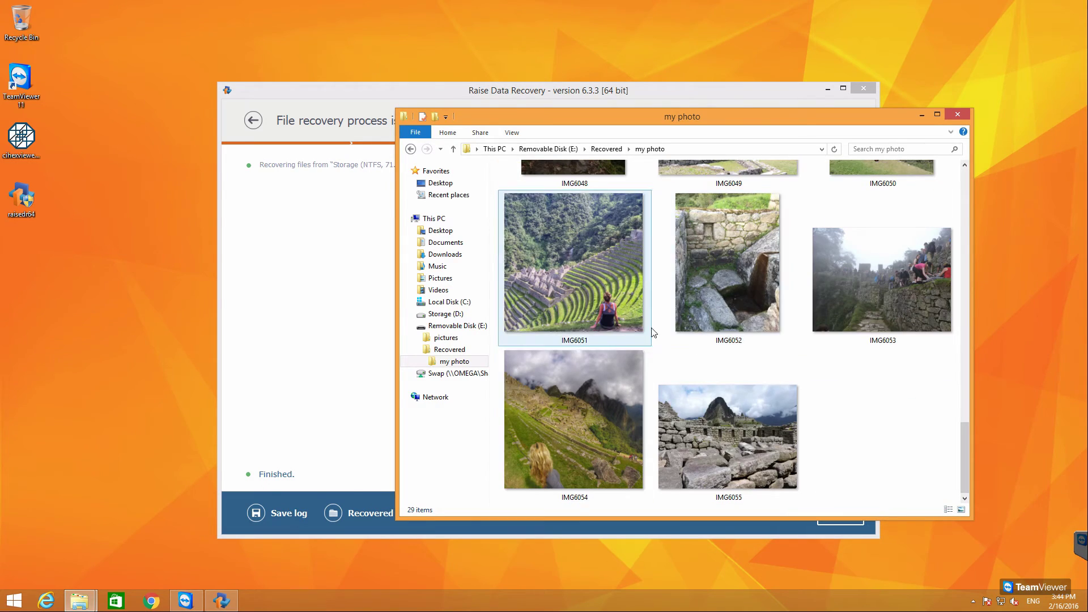
pyautogui.scroll(4, 621, 410)
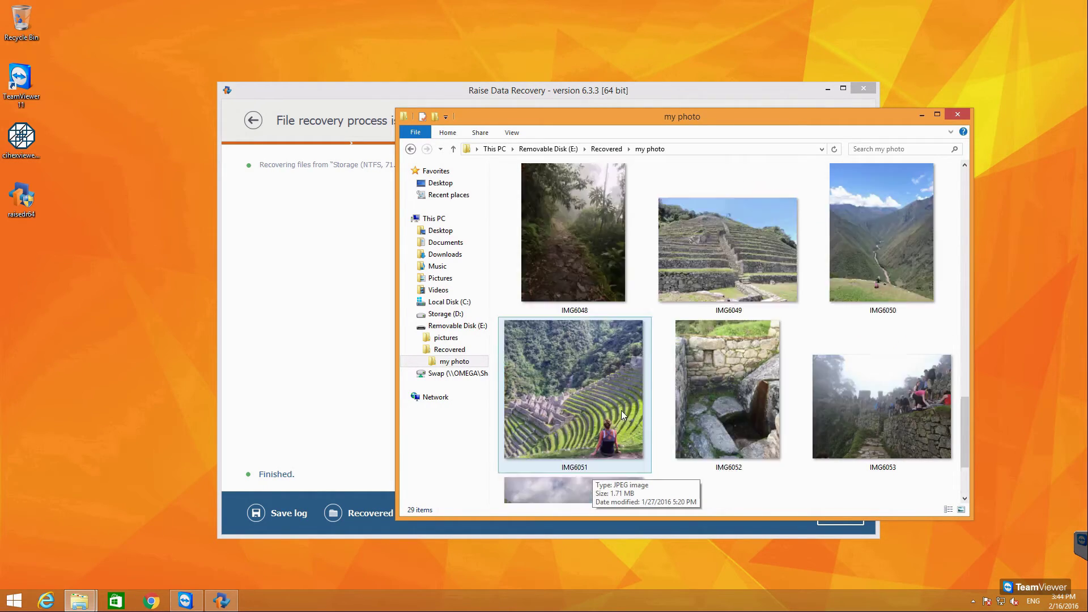
pyautogui.doubleClick(750, 450)
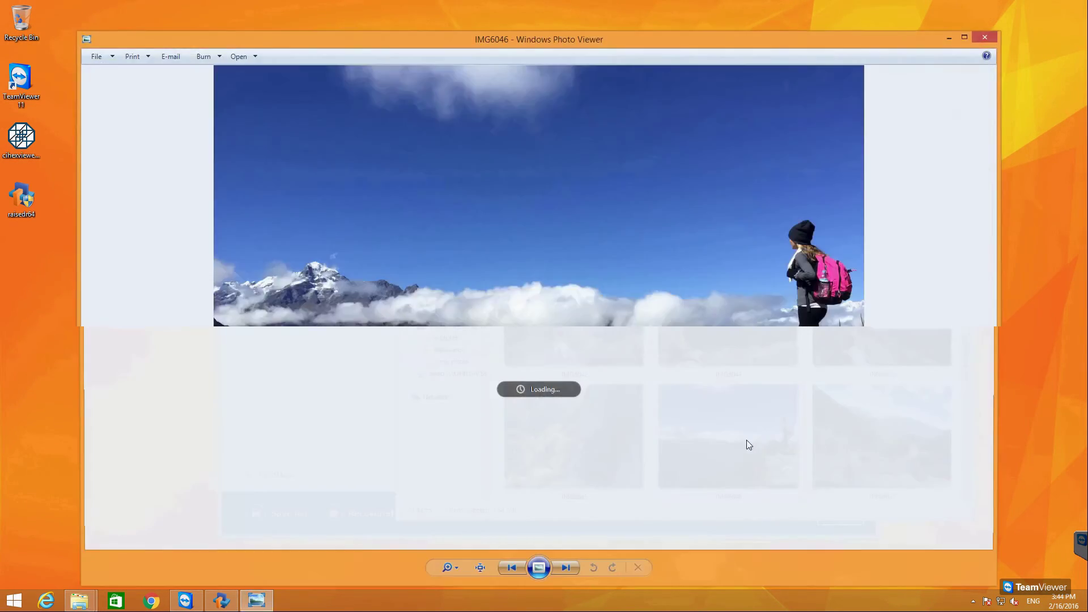